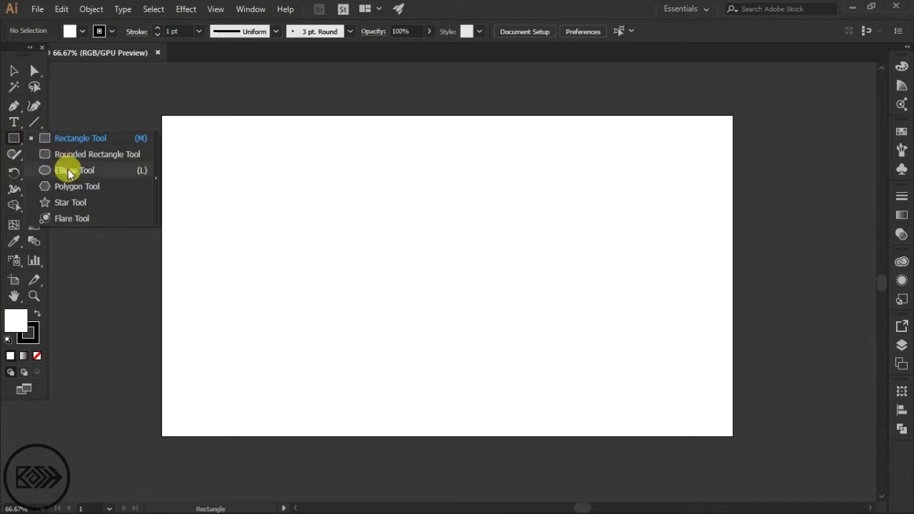
Step: Set a black fill with no stroke and draw a circle about 334 px in diameter in the middle of the artboard
click(34, 312)
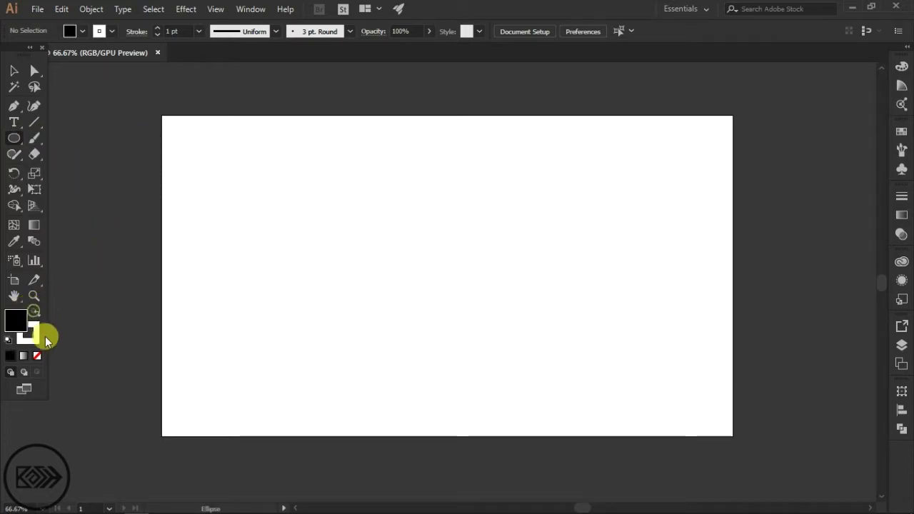
click(33, 314)
click(37, 356)
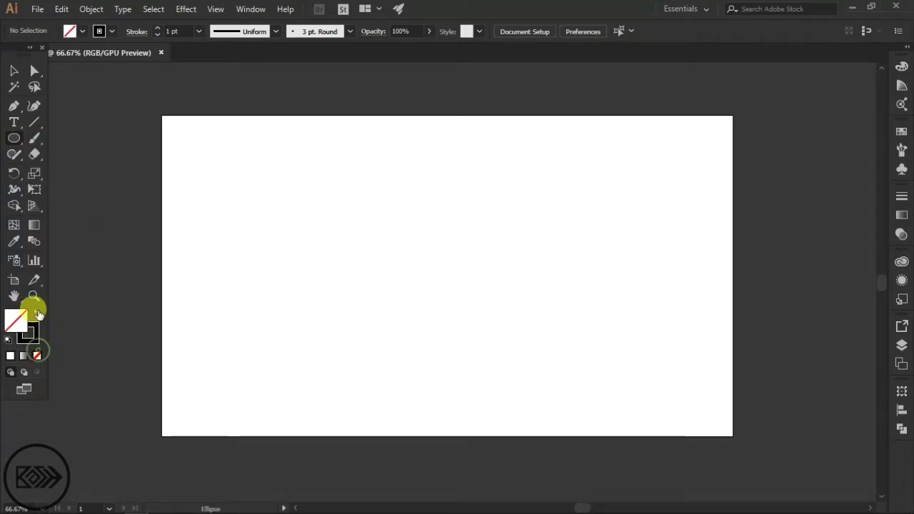
click(34, 312)
key(ctrl+1)
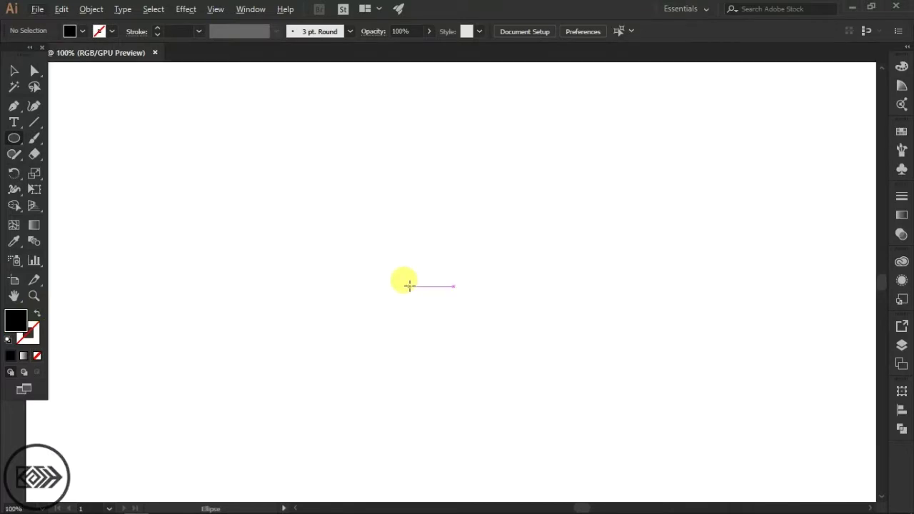
drag(462, 348, 516, 398)
Step: Duplicate the circle up and to the right so both overlap, and fill the copy with dark grey 161616
drag(488, 294, 544, 271)
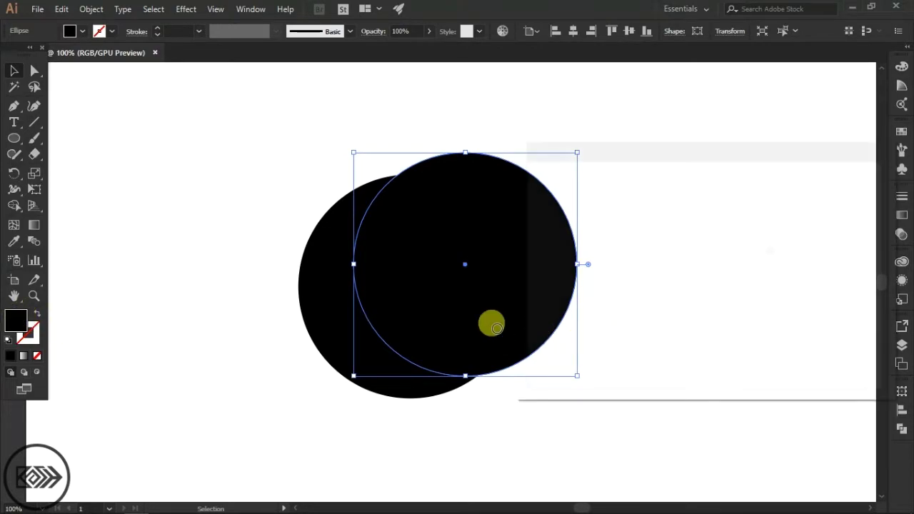
drag(530, 347, 512, 334)
click(843, 189)
Step: Make a third overlapping circle further up and to the right and fill it with the lighter grey 2B2B2B
drag(473, 293, 567, 259)
double_click(11, 325)
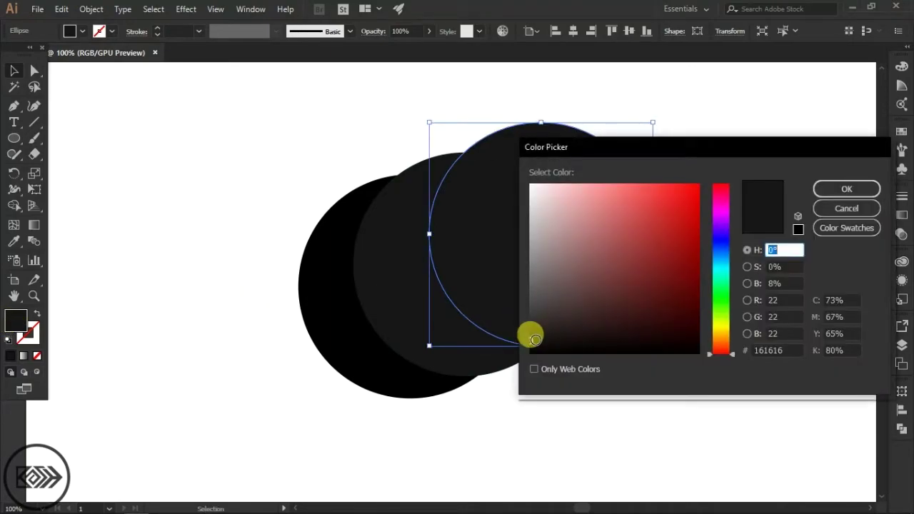
drag(529, 332, 530, 325)
click(829, 190)
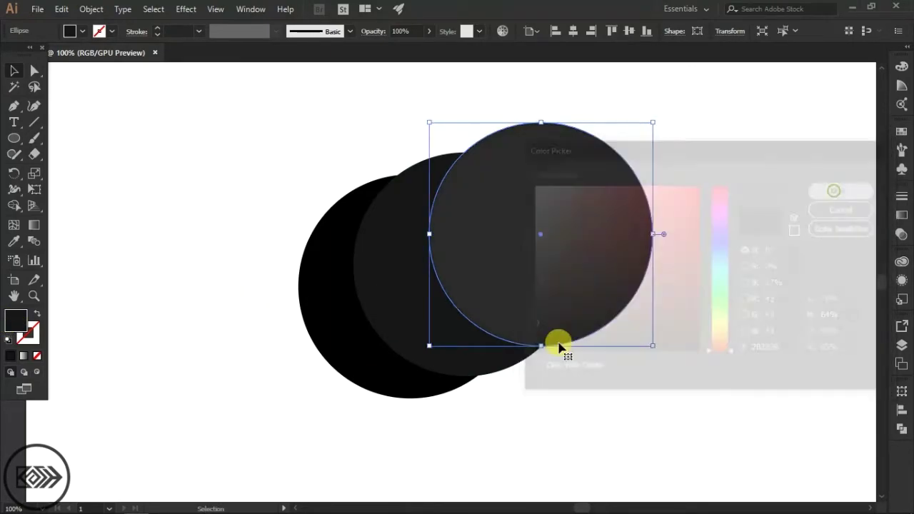
click(641, 315)
key(ctrl+minus)
scroll(641, 309, down, 1)
scroll(573, 308, right, 3)
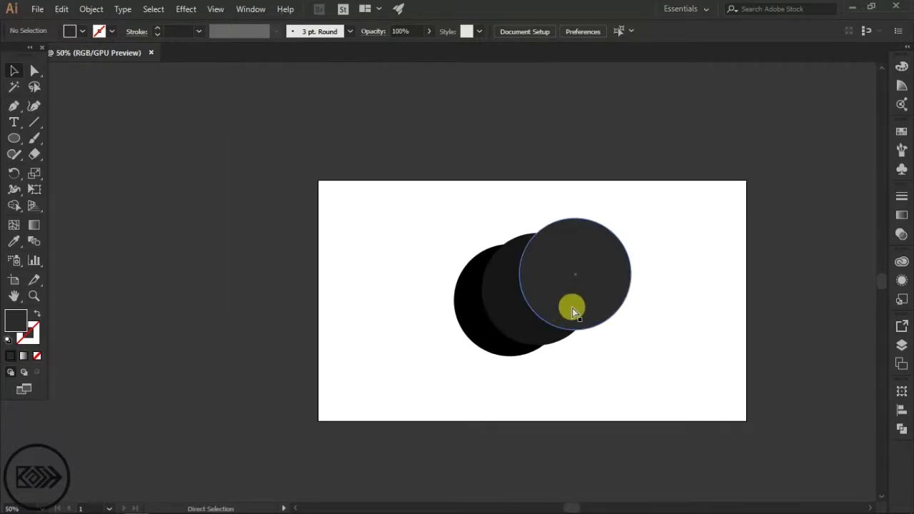
key(ctrl+1)
scroll(682, 372, right, 5)
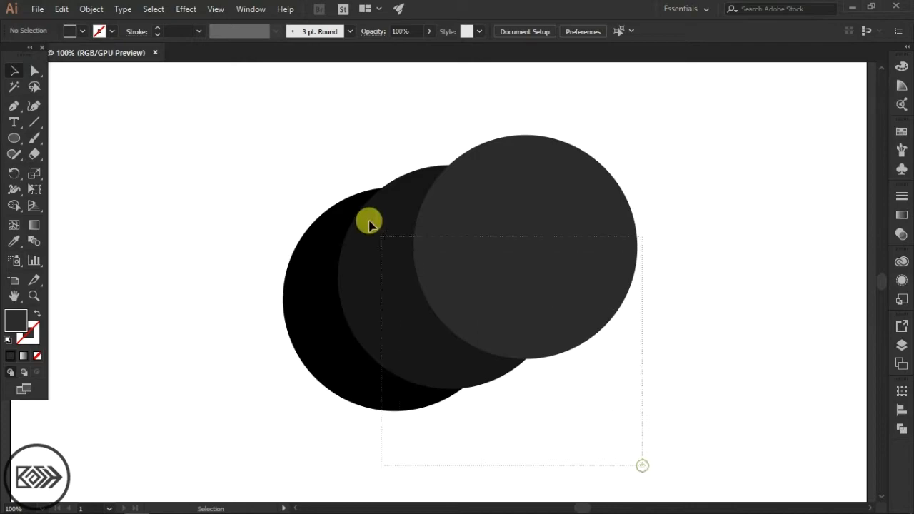
drag(197, 109, 198, 109)
click(186, 149)
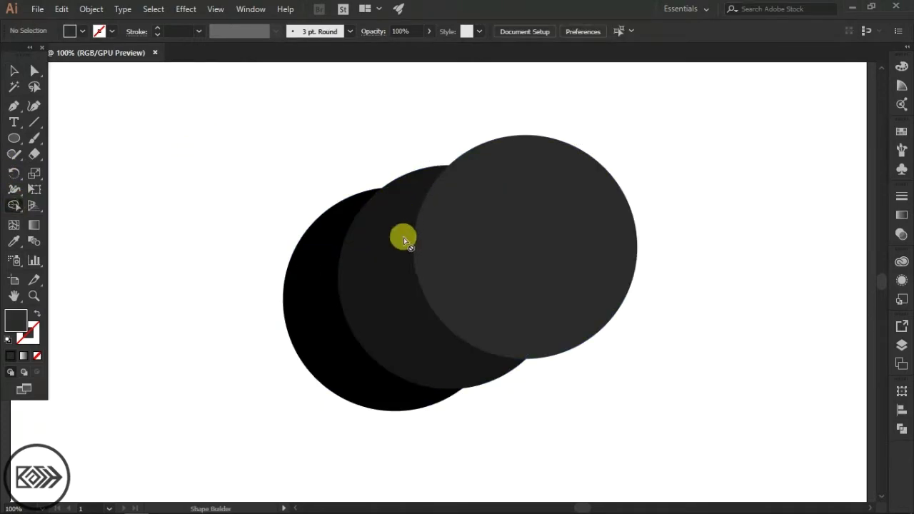
Step: Select all three circles and use the Shape Builder tool to remove their central overlap and the areas outside the middle circle
click(14, 70)
drag(673, 419, 214, 134)
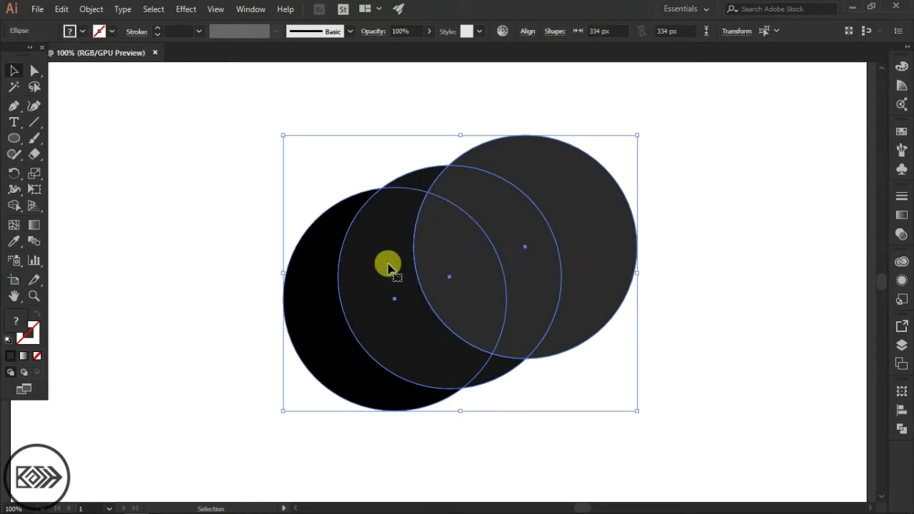
click(16, 206)
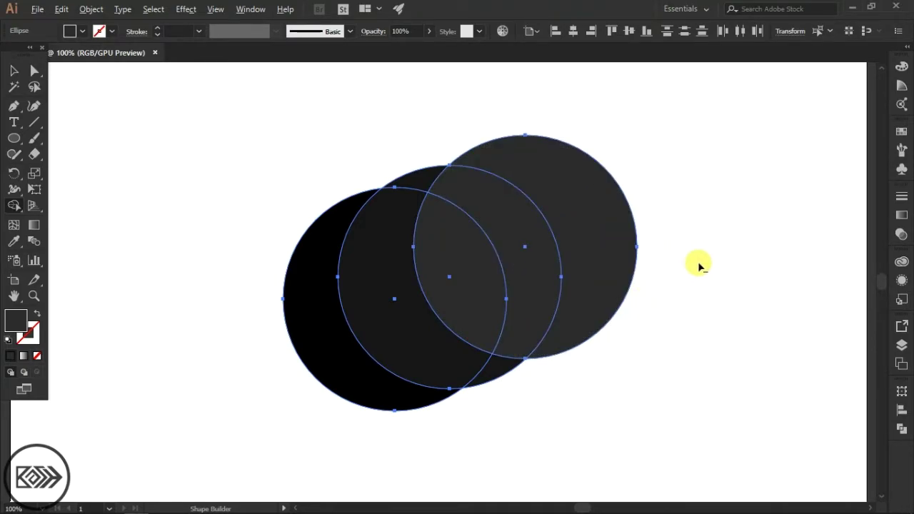
alt+click(470, 285)
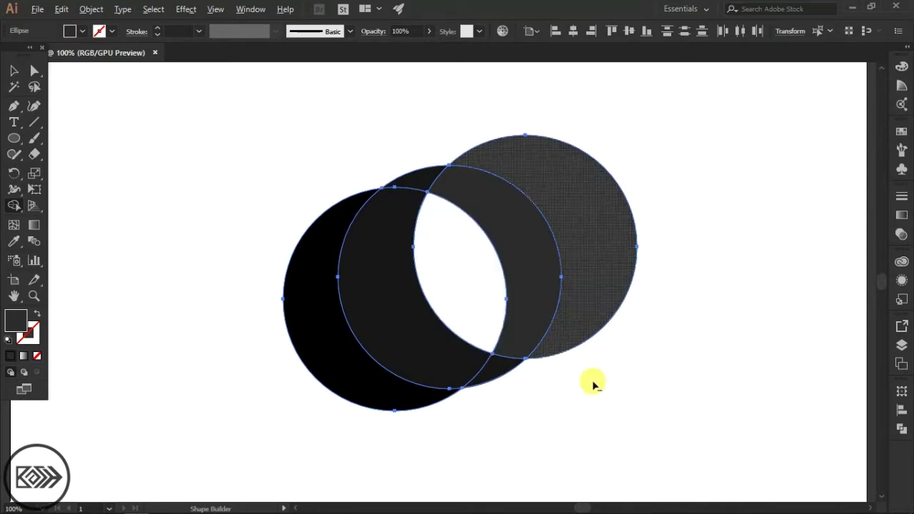
alt+click(595, 304)
alt+click(359, 381)
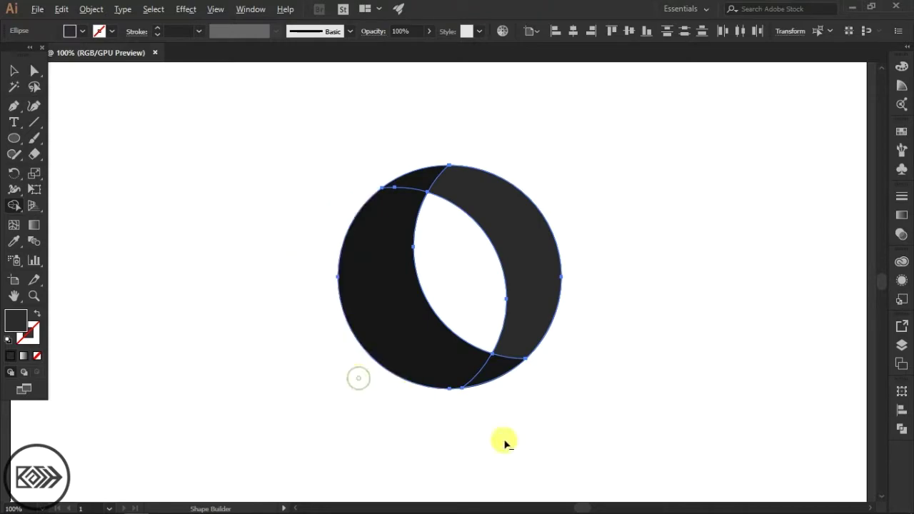
Step: Select all remaining pieces and fill the empty lens in the middle as a new shape with the Shape Builder tool
click(14, 71)
drag(562, 400, 263, 122)
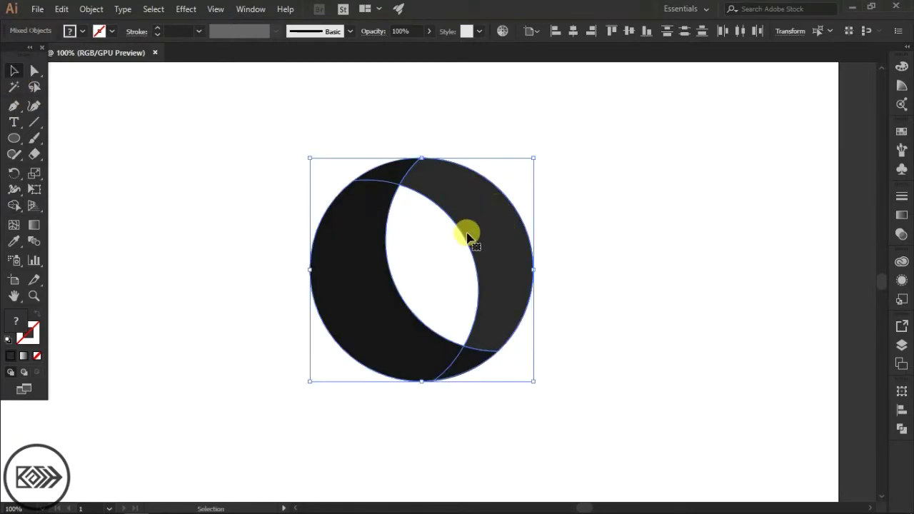
click(16, 209)
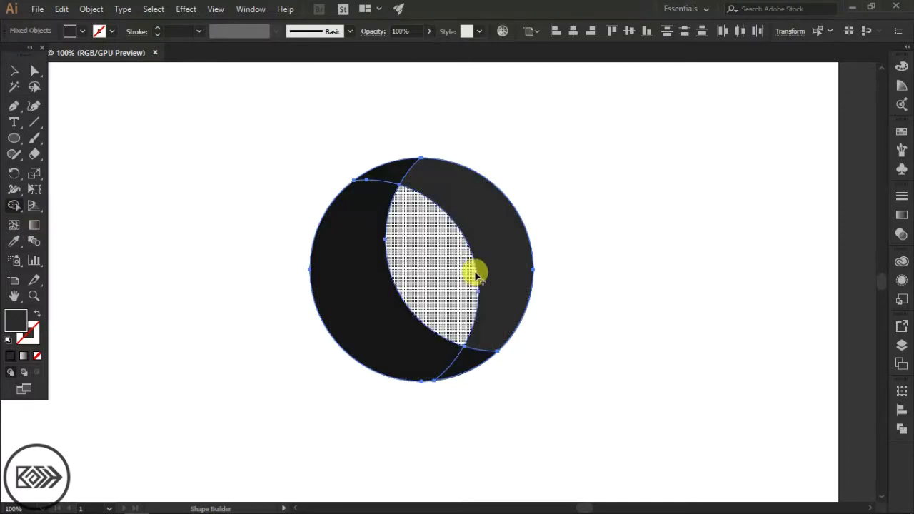
click(445, 280)
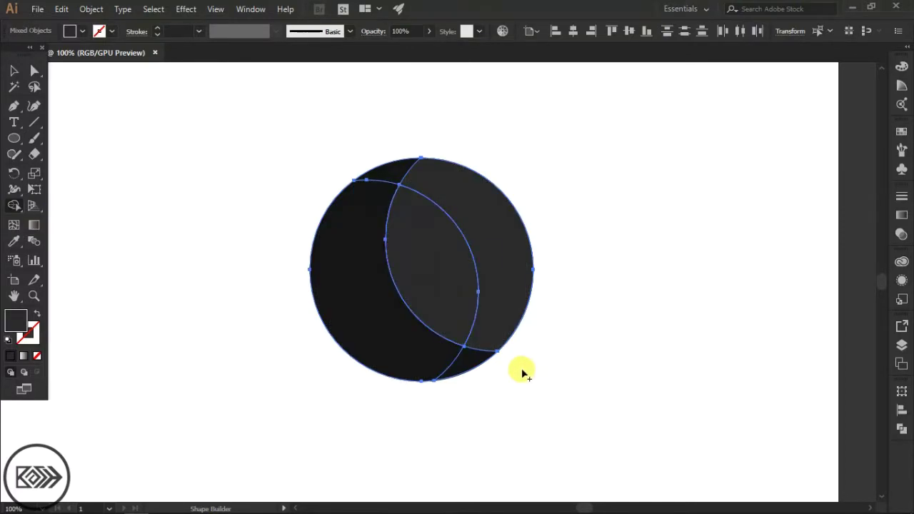
Step: Pull the new central lens shape out of the circle and undo the move
click(13, 71)
click(84, 180)
click(449, 266)
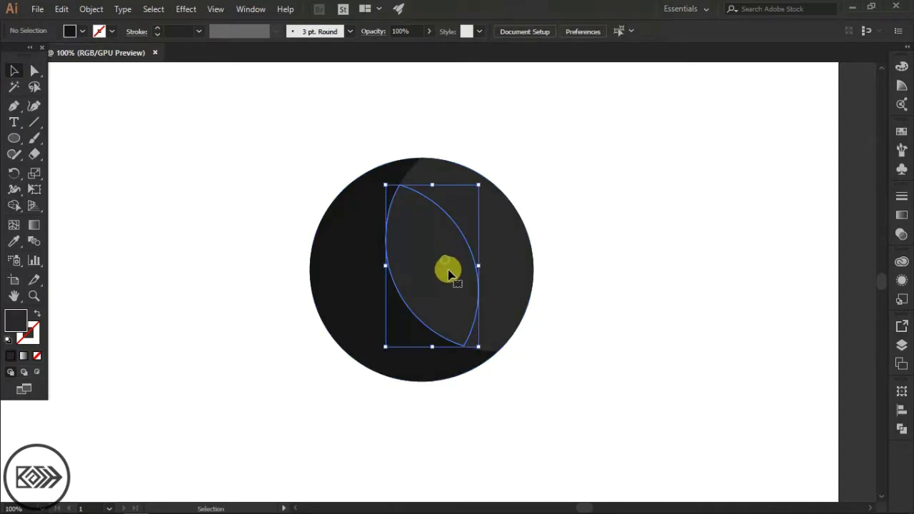
drag(449, 266, 889, 181)
drag(439, 229, 653, 214)
key(ctrl+z)
click(629, 230)
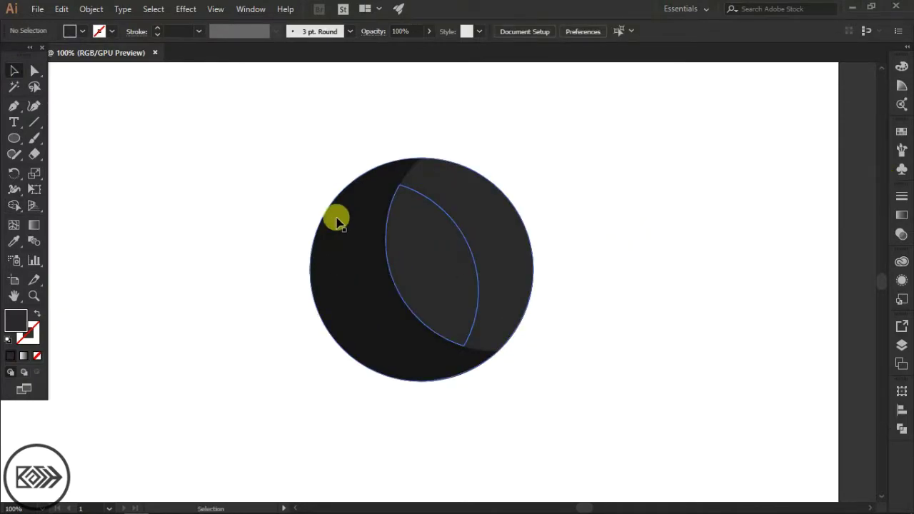
Step: Delete all the pieces of the circle from the artboard
key(ctrl+minus)
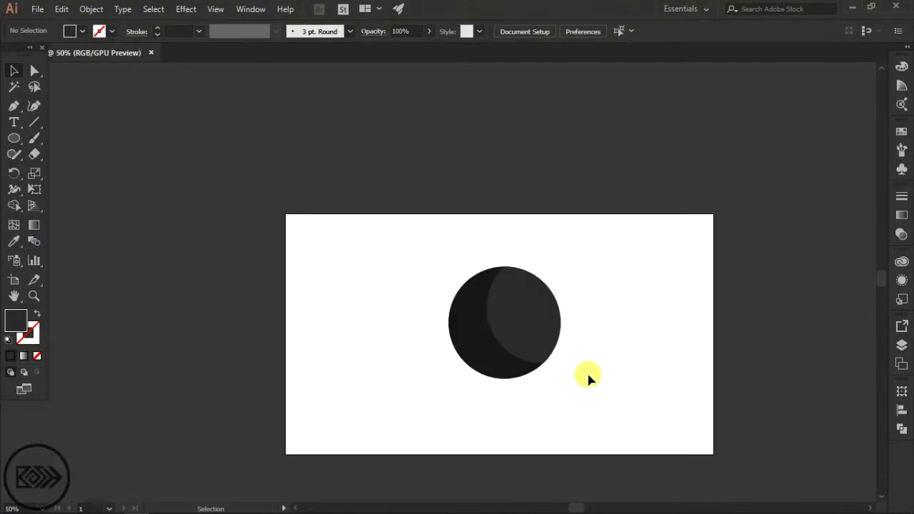
drag(570, 382, 277, 194)
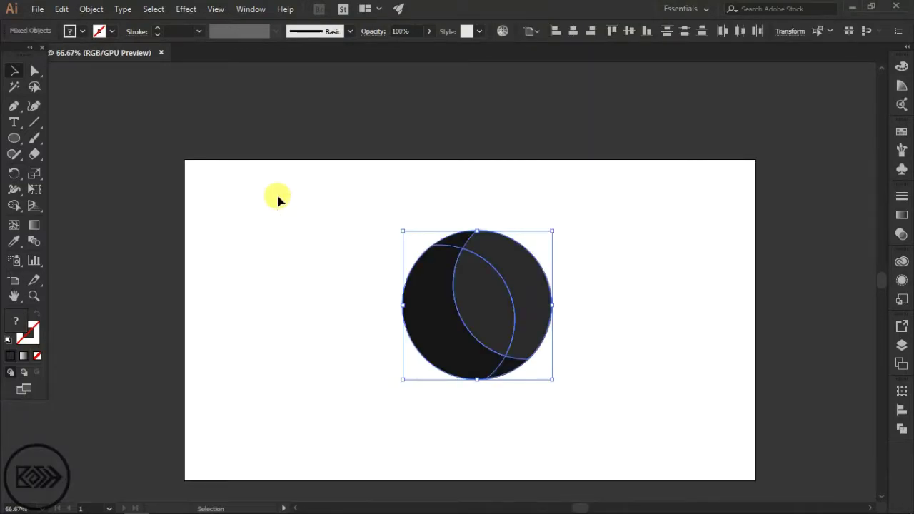
key(Delete)
Step: Draw a straight vertical line in the left part of the artboard and undo the extra second line
click(33, 124)
scroll(332, 236, down, 1)
drag(275, 170, 278, 384)
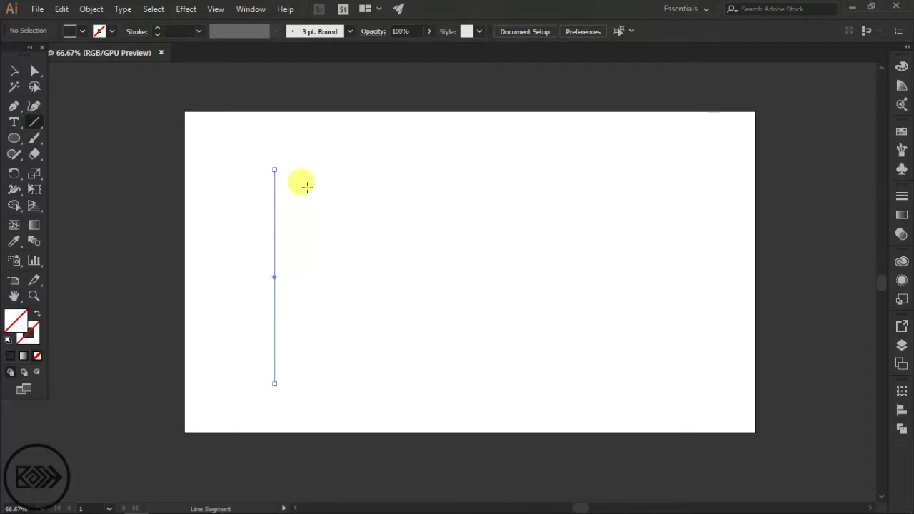
drag(300, 169, 298, 376)
key(ctrl+z)
Step: Give the vertical line a black stroke
click(13, 69)
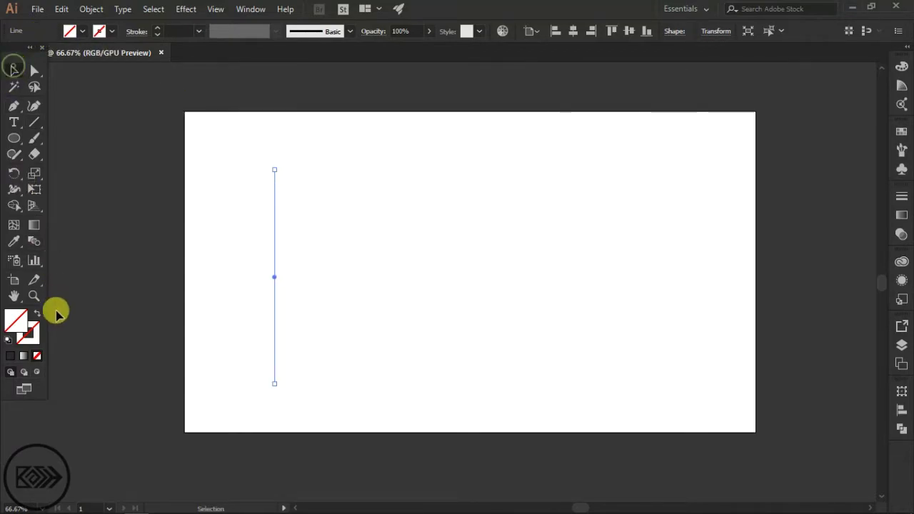
click(31, 328)
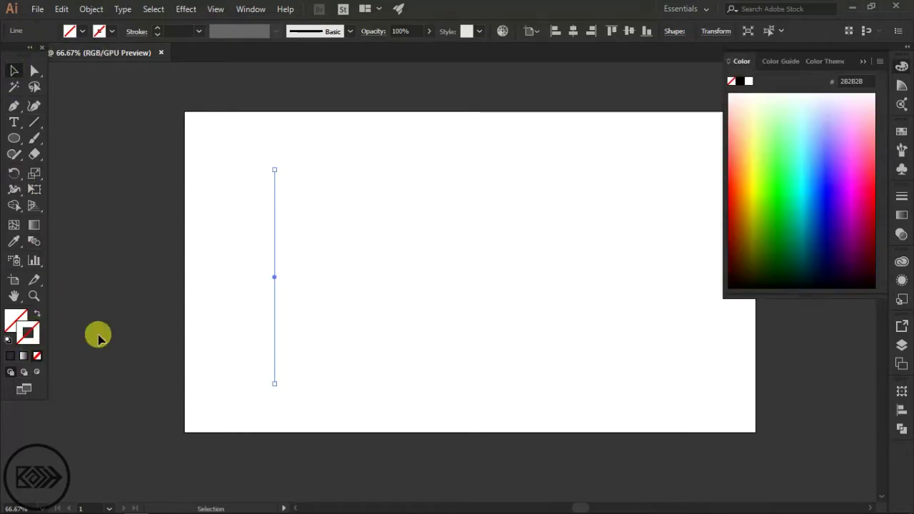
click(739, 81)
click(439, 257)
Step: Copy the vertical line a short distance to the right and repeat the copy until ten evenly spaced lines stand in a row
scroll(260, 325, up, 1)
scroll(307, 334, right, 2)
scroll(327, 333, down, 1)
click(263, 334)
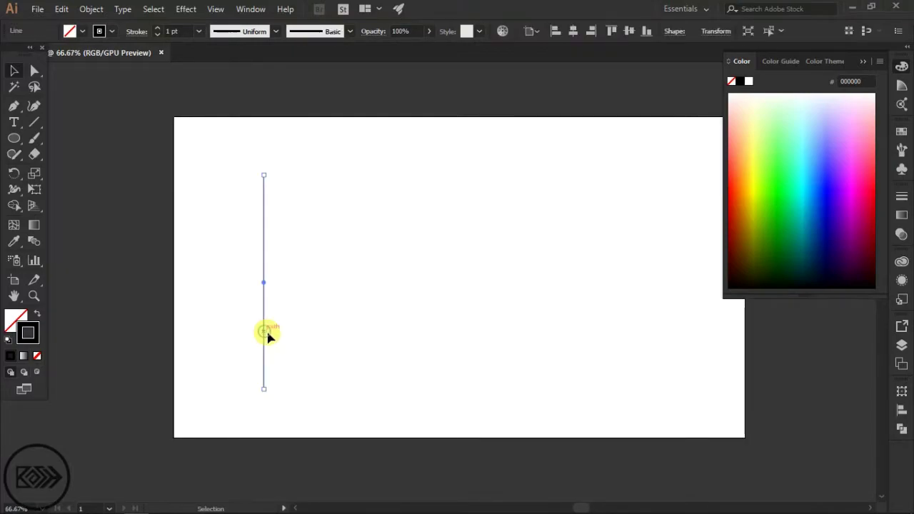
scroll(263, 334, up, 1)
drag(267, 337, 282, 339)
key(ctrl+d)
key(ctrl+d)
key(ctrl+d)
key(ctrl+d)
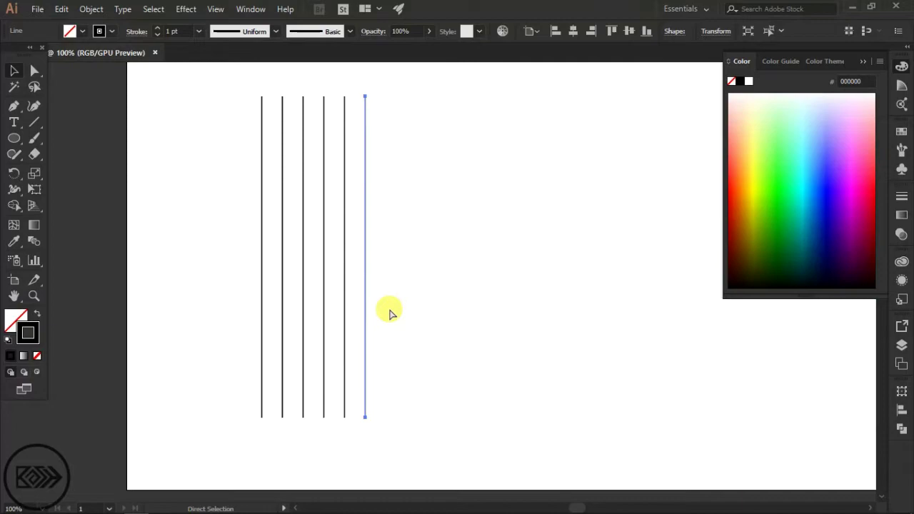
key(ctrl+d)
key(ctrl+d)
key(ctrl+d)
key(ctrl+d)
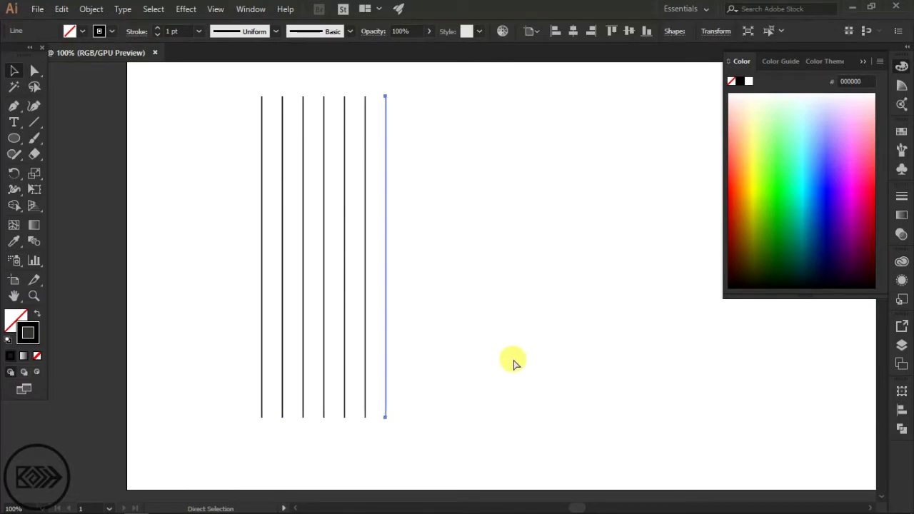
Step: Select all ten vertical lines and create a reflected copy of them about an axis angled at 60°
scroll(514, 361, down, 1)
click(516, 370)
drag(543, 423, 302, 147)
scroll(473, 329, up, 1)
click(91, 9)
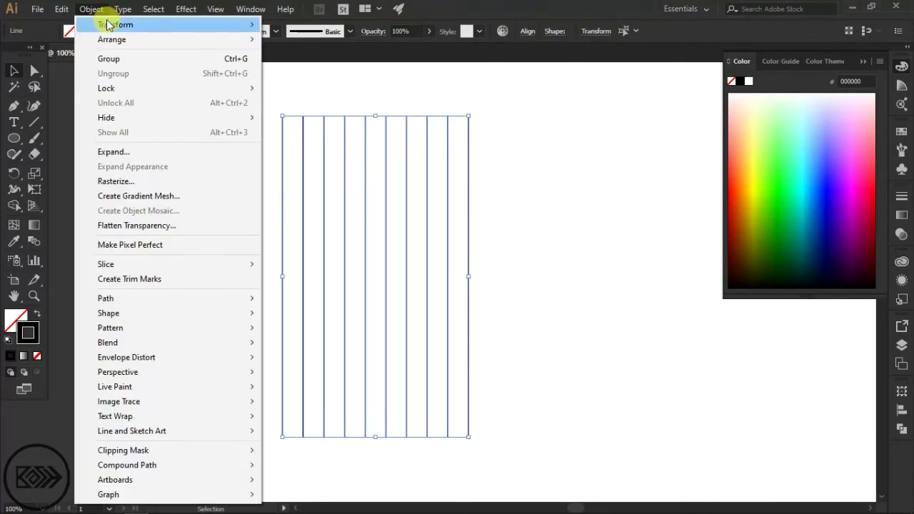
mouse_move(107, 22)
click(409, 70)
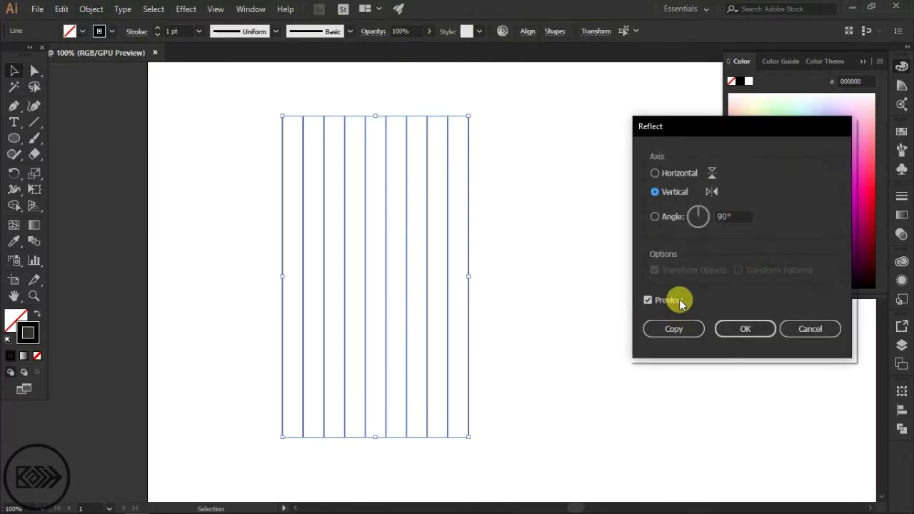
click(664, 218)
click(732, 217)
text(23)
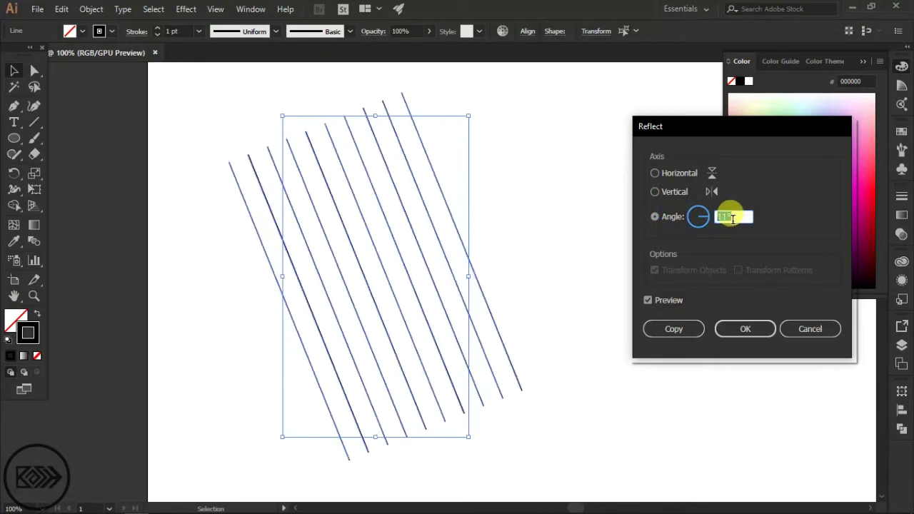
key(Up)
key(Up)
key(Up)
key(Up)
key(Up)
key(Up)
key(Up)
key(Up)
key(Up)
key(Up)
key(Up)
key(Up)
key(Up)
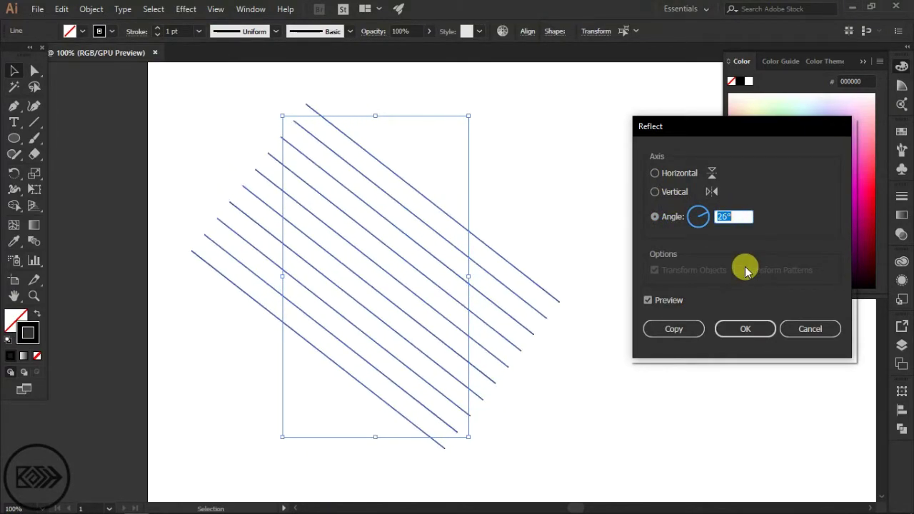
key(Up)
key(Up)
key(Up)
key(Up)
key(Up)
key(Up)
key(Up)
key(Up)
key(Up)
key(Up)
key(Up)
key(Up)
key(Up)
key(Up)
key(Up)
key(Up)
key(Up)
key(Up)
key(Up)
key(Up)
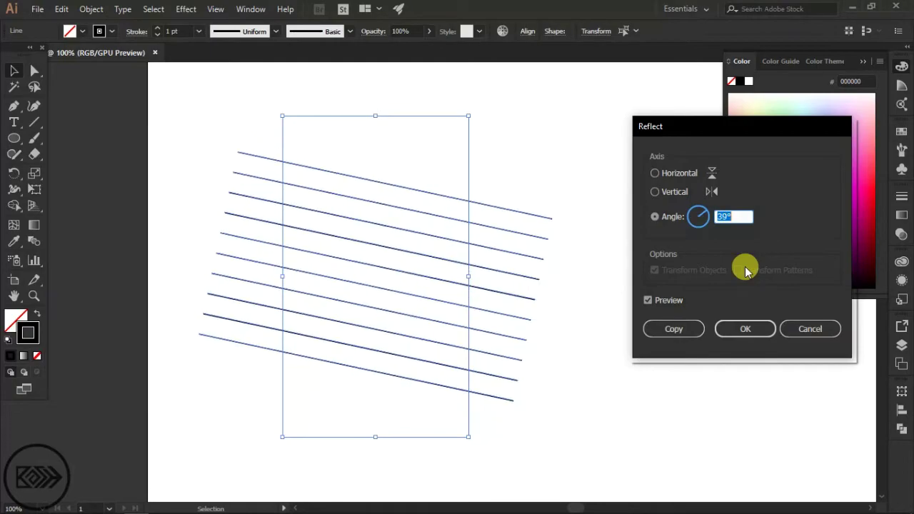
key(Up)
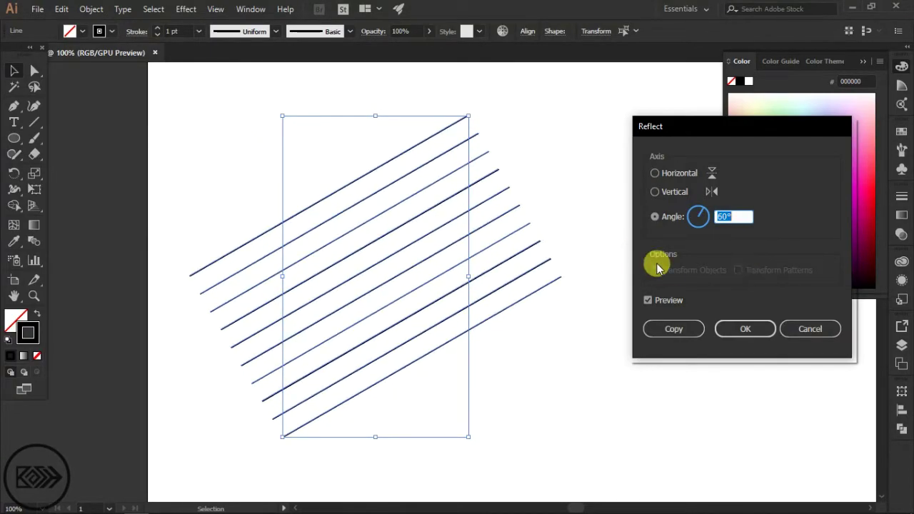
click(671, 332)
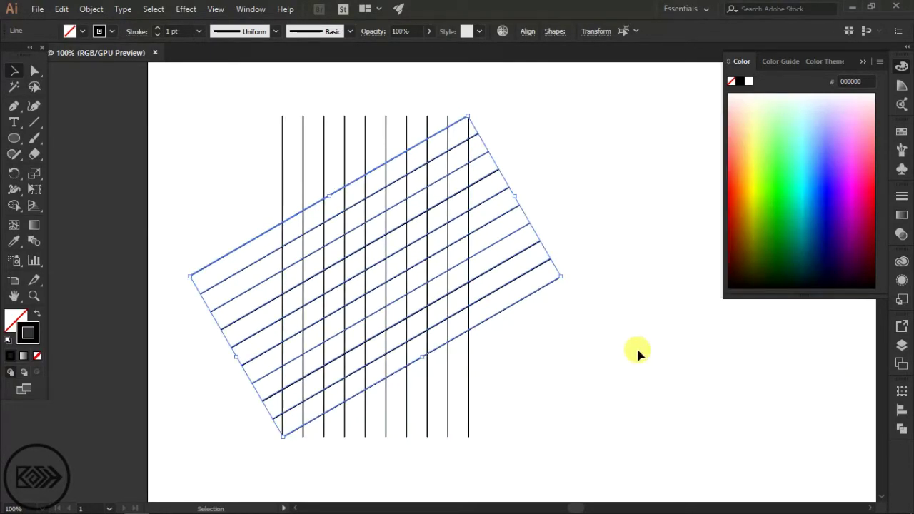
click(637, 347)
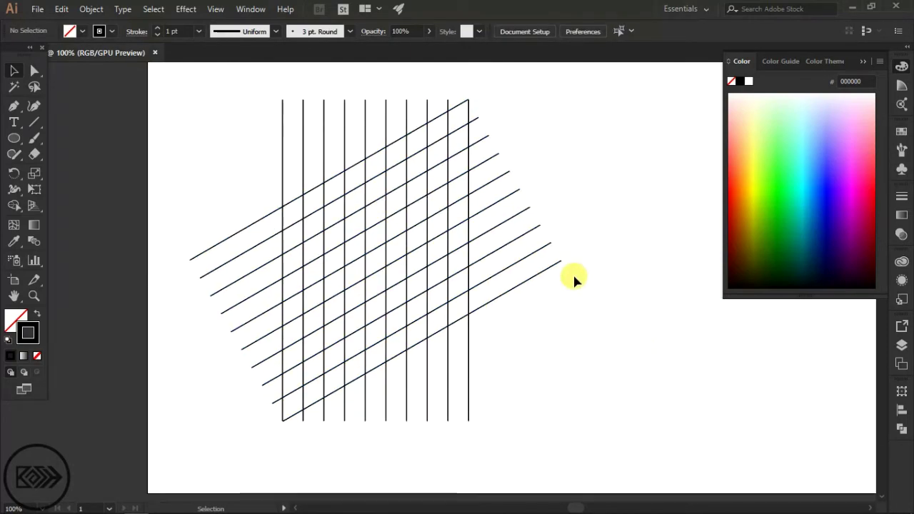
key(ctrl+minus)
key(a)
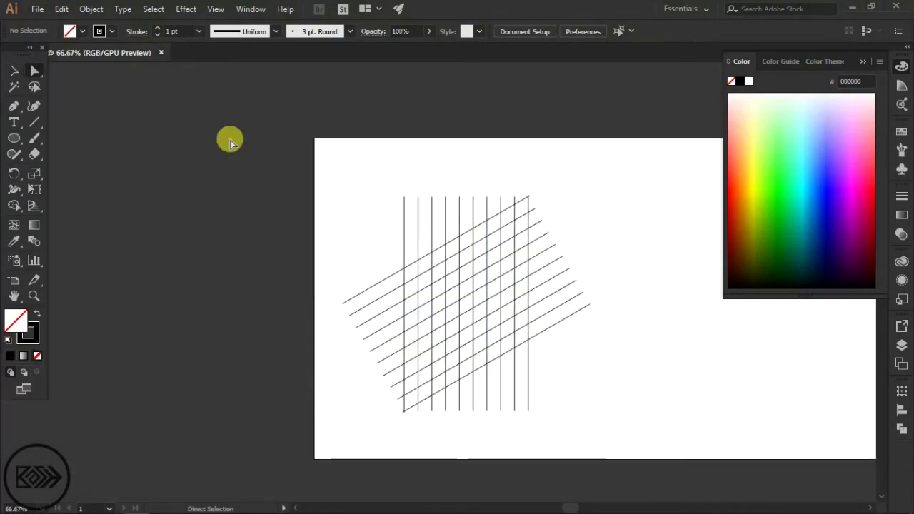
Step: Select all the crossing lines and use Shape Builder with a black fill to merge the grid's upper row and right column into one angled band
click(12, 70)
drag(262, 147, 653, 439)
key(ctrl+plus)
click(14, 207)
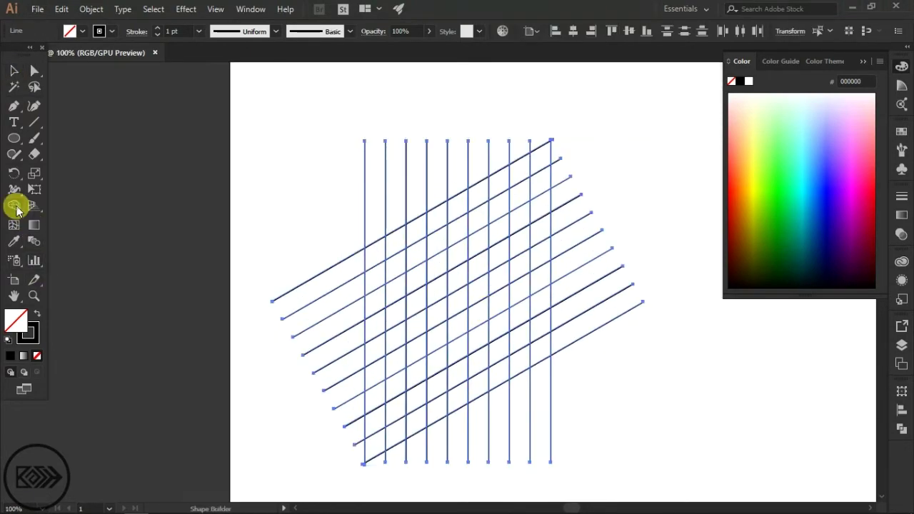
click(37, 314)
scroll(572, 264, up, 1)
scroll(529, 255, up, 1)
mouse_move(294, 223)
mouse_down()
mouse_move(523, 94)
mouse_move(532, 304)
mouse_move(517, 374)
mouse_up()
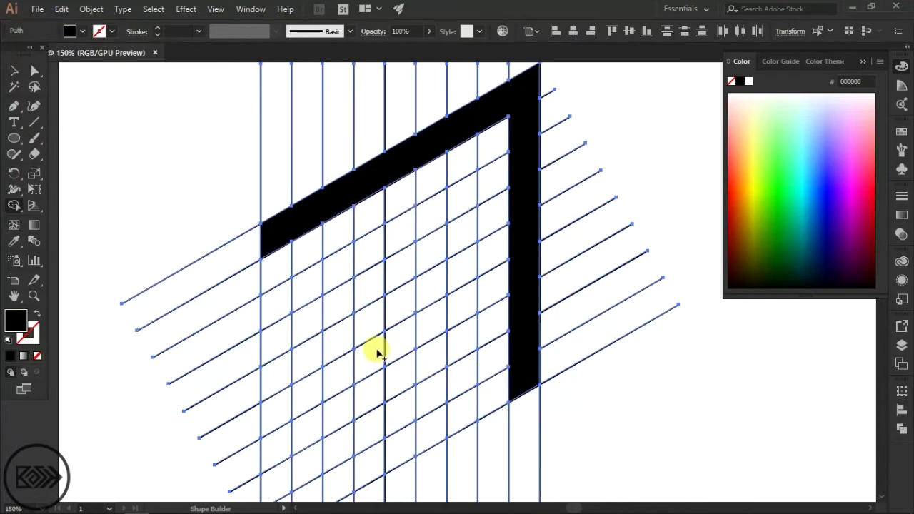
Step: Merge the grid's left column, starting one cell lower, and its bottom row into a black L-shaped band that stops short of the right band
scroll(364, 332, down, 3)
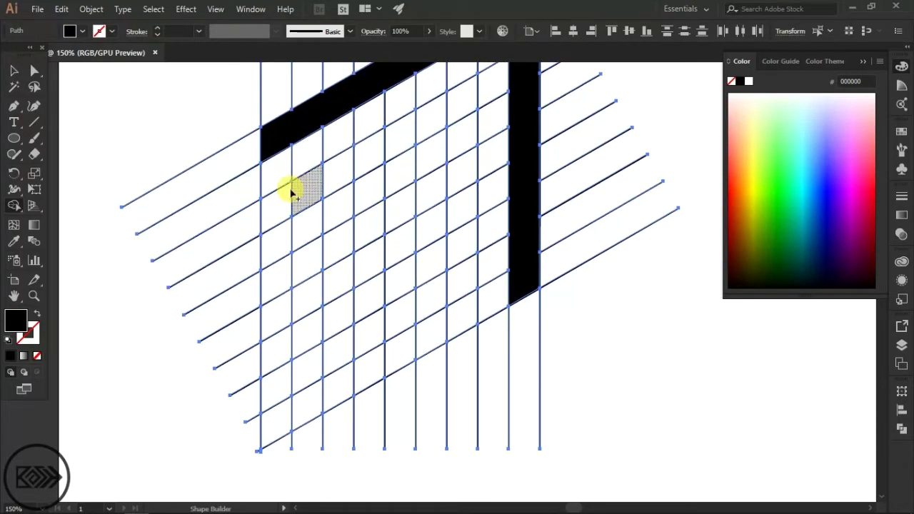
drag(283, 194, 274, 358)
drag(278, 416, 461, 321)
scroll(450, 300, up, 1)
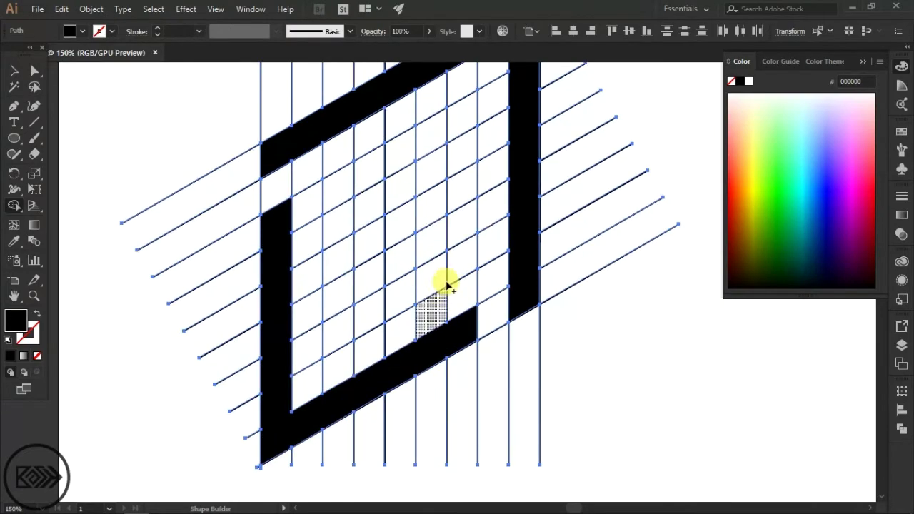
Step: Build the inner black angled band, the smaller L-shaped band inside it and a single black centre cell, and deselect the artwork
mouse_move(333, 184)
mouse_down()
mouse_move(377, 159)
mouse_move(464, 130)
mouse_move(465, 257)
mouse_up()
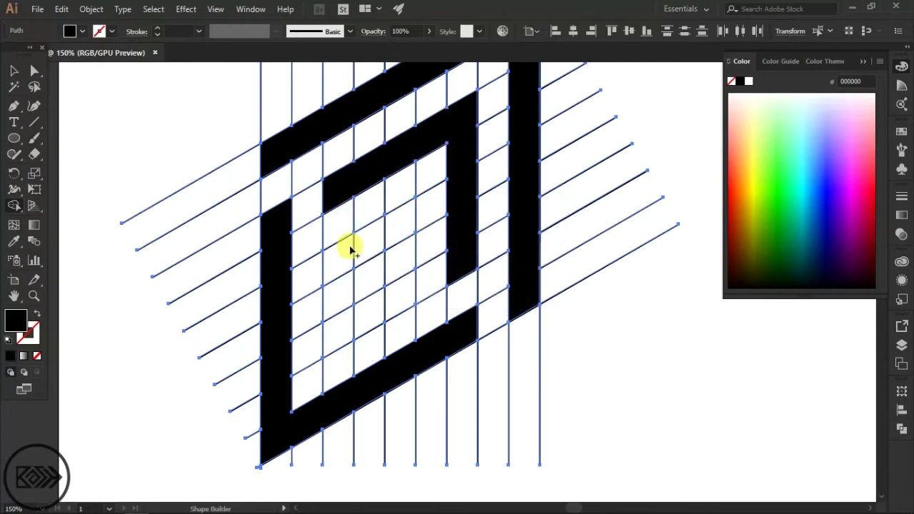
mouse_move(336, 257)
mouse_down()
mouse_move(339, 324)
mouse_move(405, 301)
mouse_move(404, 258)
mouse_up()
click(397, 225)
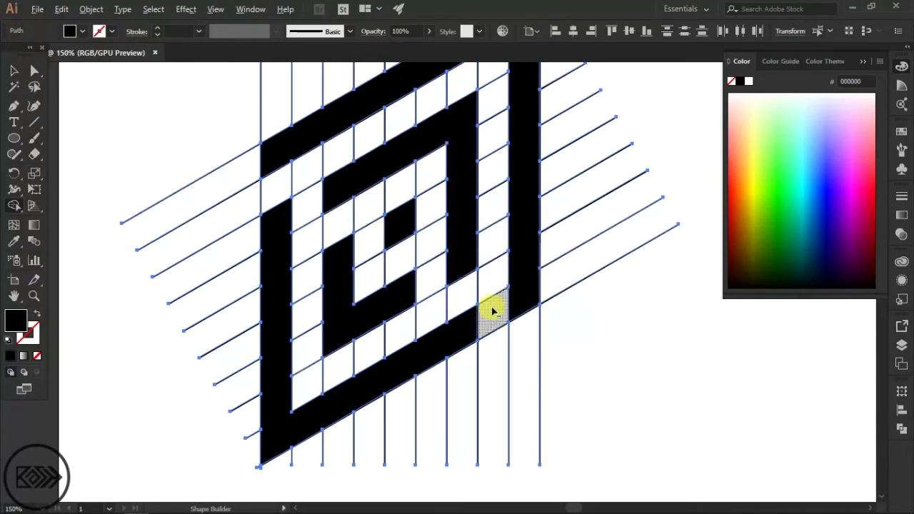
key(ctrl+minus)
click(9, 70)
click(759, 403)
key(ctrl+minus)
key(ctrl+minus)
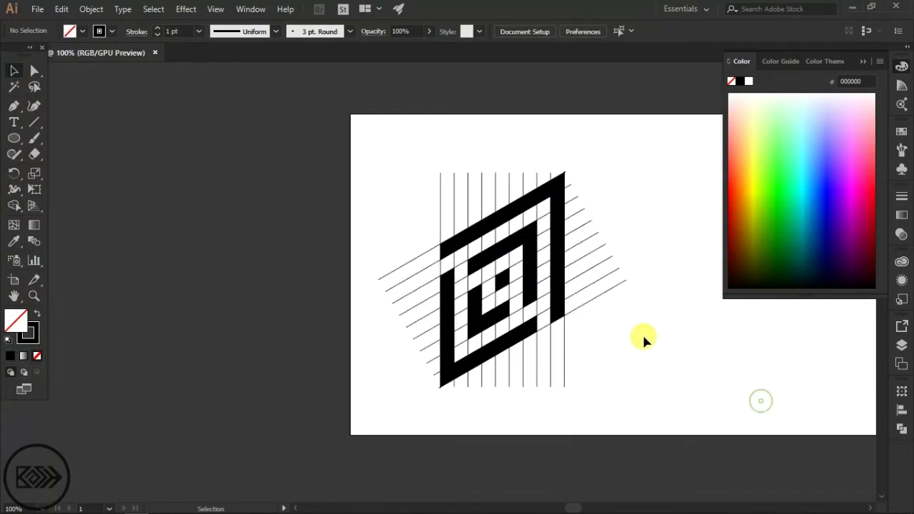
Step: Delete some leftover line ends beside the diamond emblem, and clear all the remaining artwork from the artboard
key(ctrl+plus)
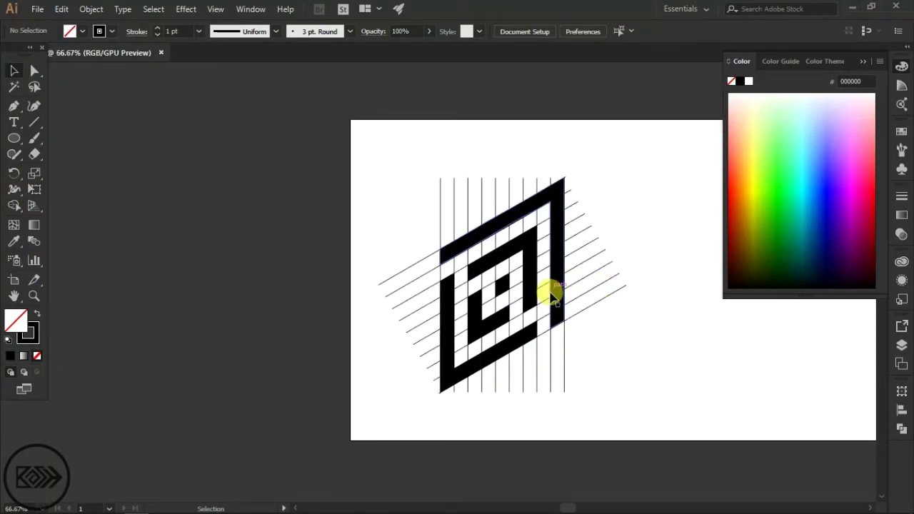
scroll(558, 322, up, 1)
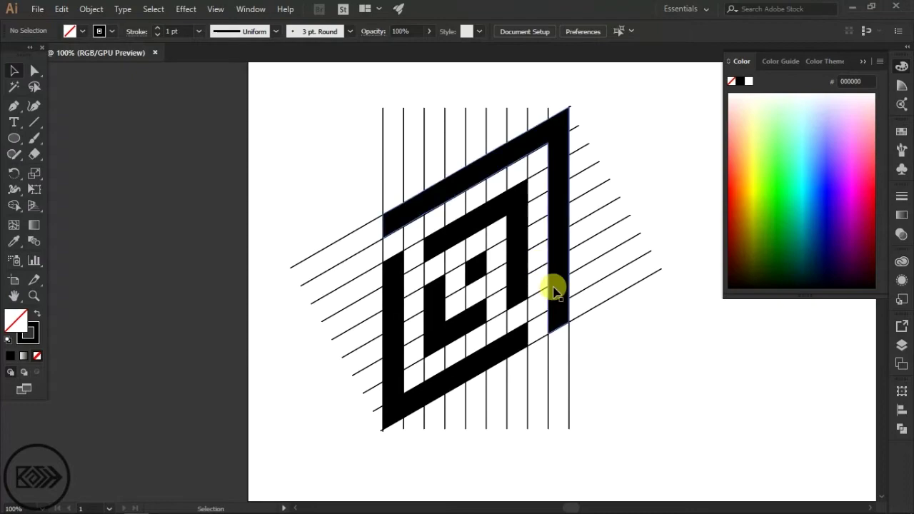
scroll(536, 310, up, 1)
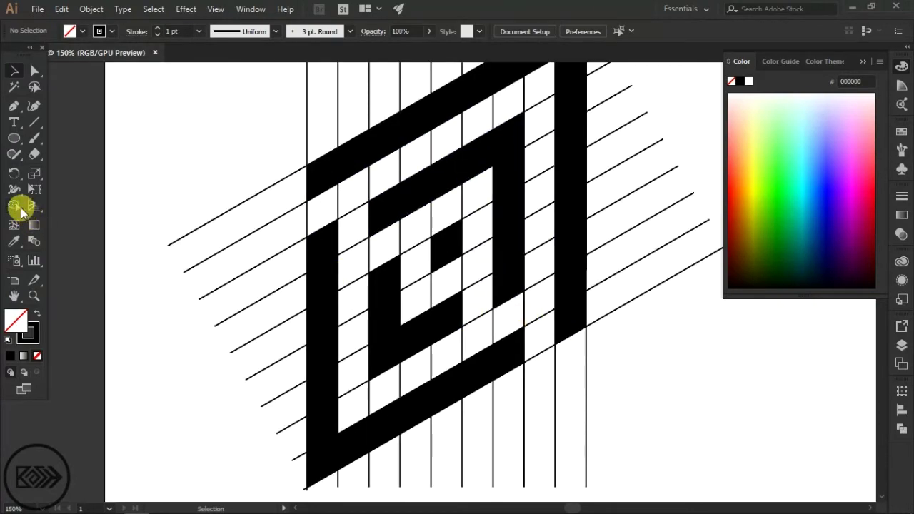
click(13, 71)
scroll(477, 289, down, 2)
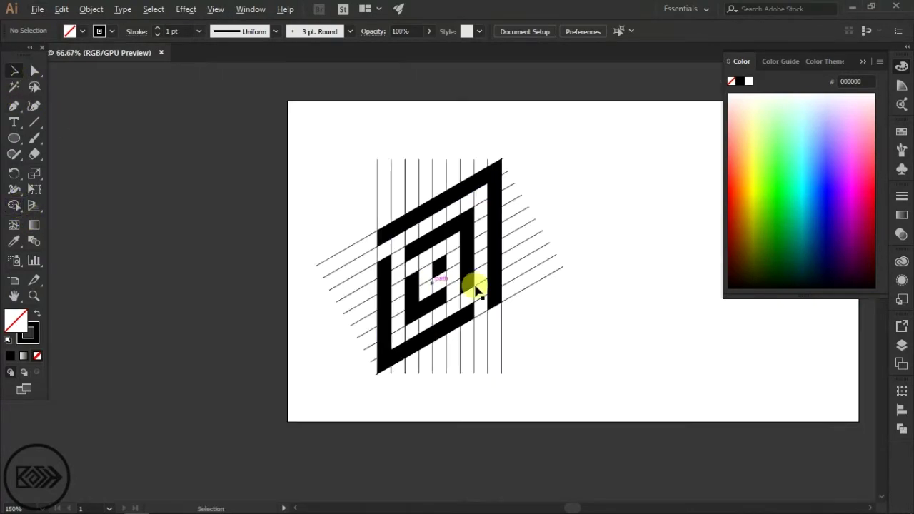
drag(535, 233, 532, 228)
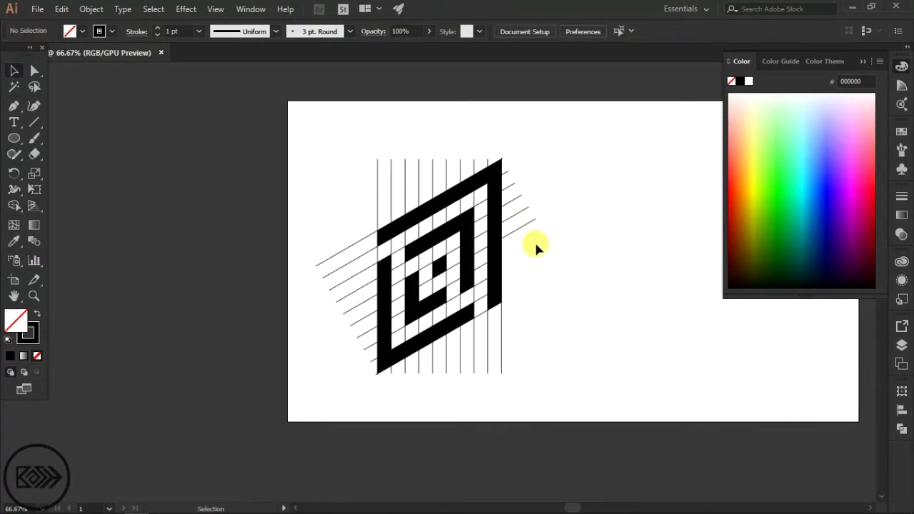
drag(306, 122, 545, 234)
key(Delete)
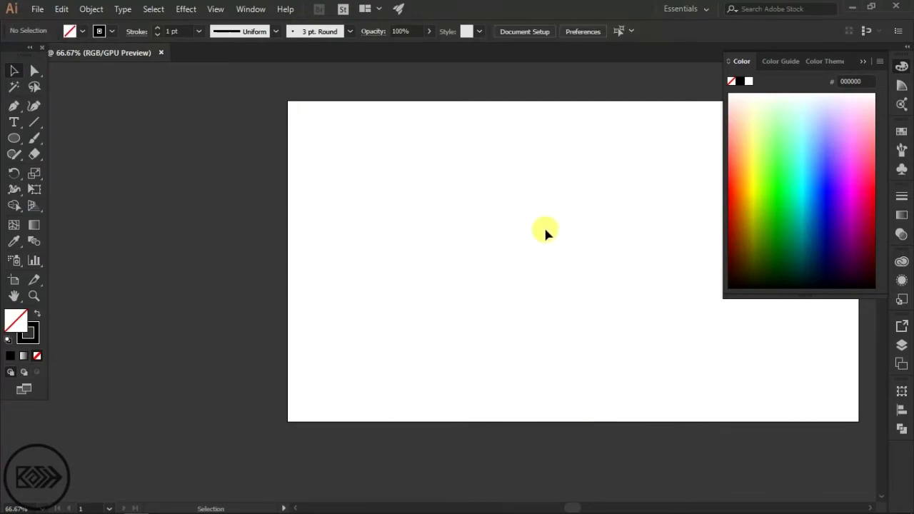
Step: Activate the Paintbrush tool for the empty artboard and set its stroke weight to 5 pt
scroll(519, 244, right, 2)
scroll(578, 241, up, 1)
scroll(297, 193, down, 1)
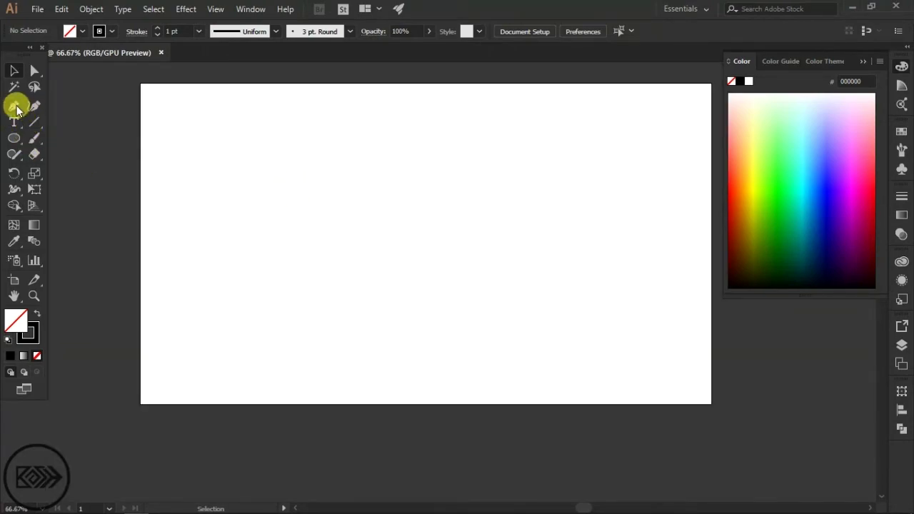
click(42, 140)
scroll(193, 255, up, 1)
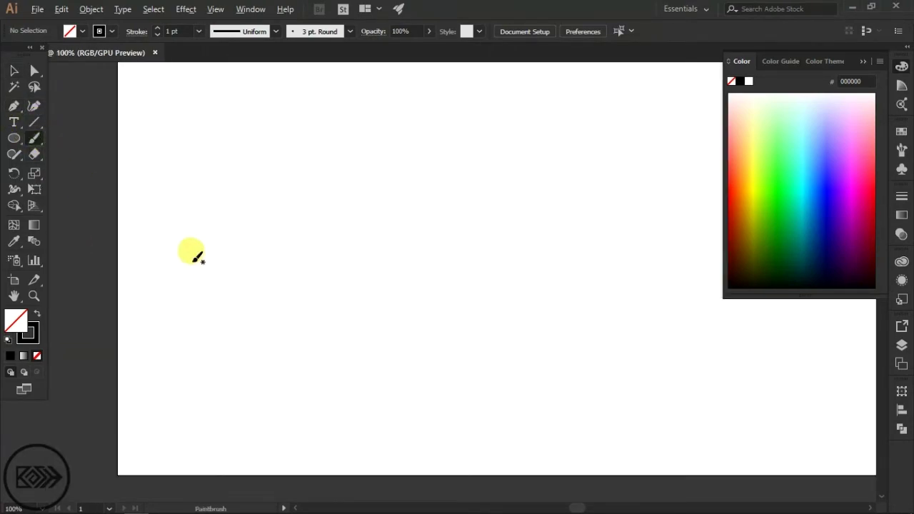
scroll(260, 239, left, 2)
scroll(213, 272, up, 1)
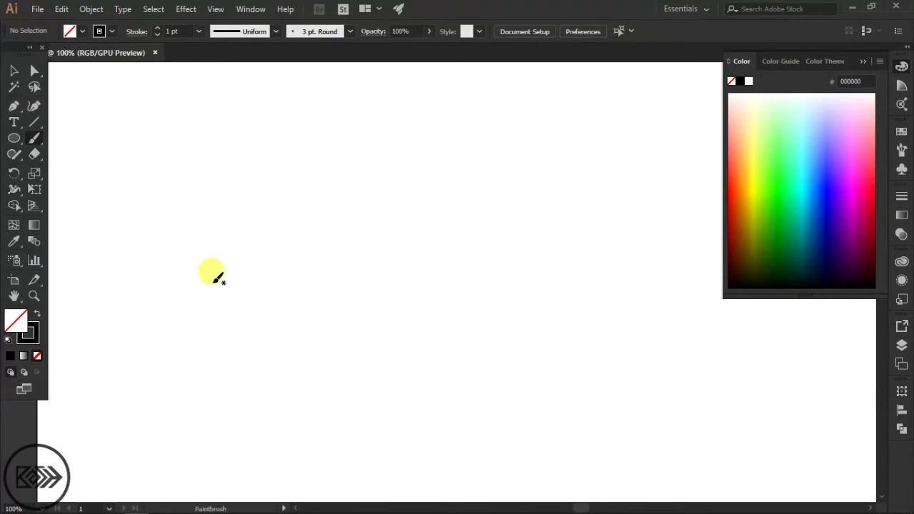
click(199, 30)
click(214, 148)
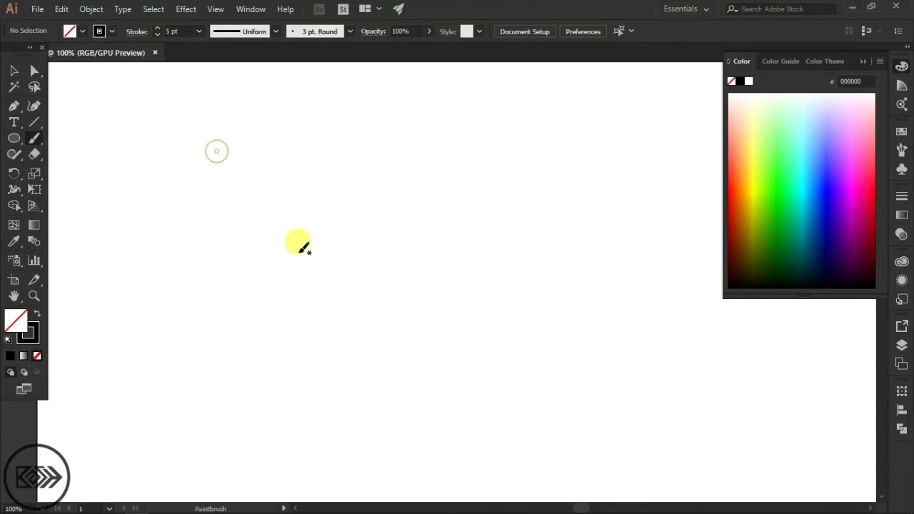
mouse_move(220, 313)
mouse_down()
mouse_move(323, 272)
mouse_move(536, 264)
mouse_move(568, 236)
mouse_up()
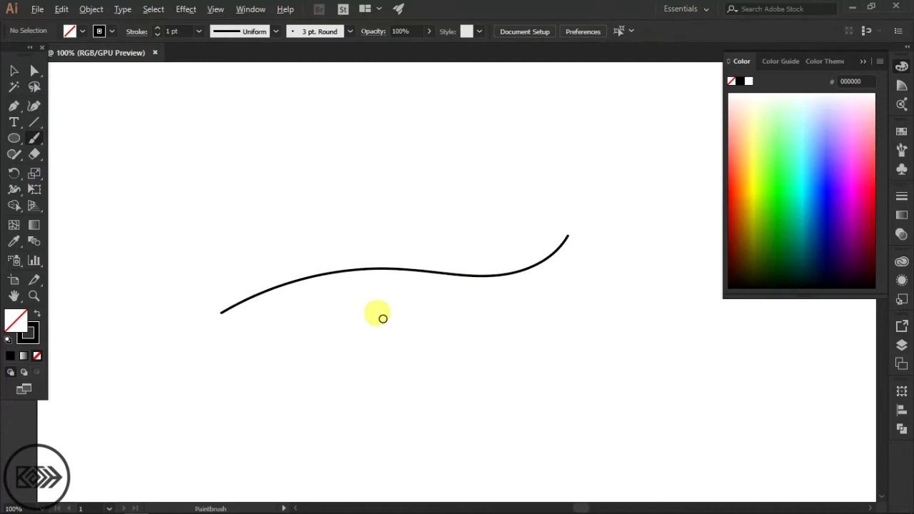
key(ctrl+equal)
key(ctrl+z)
Step: Paint an upward arc and a downward arc that meet at both ends to form an eye outline
mouse_move(203, 293)
mouse_down()
mouse_move(291, 249)
mouse_move(443, 239)
mouse_move(556, 287)
mouse_up()
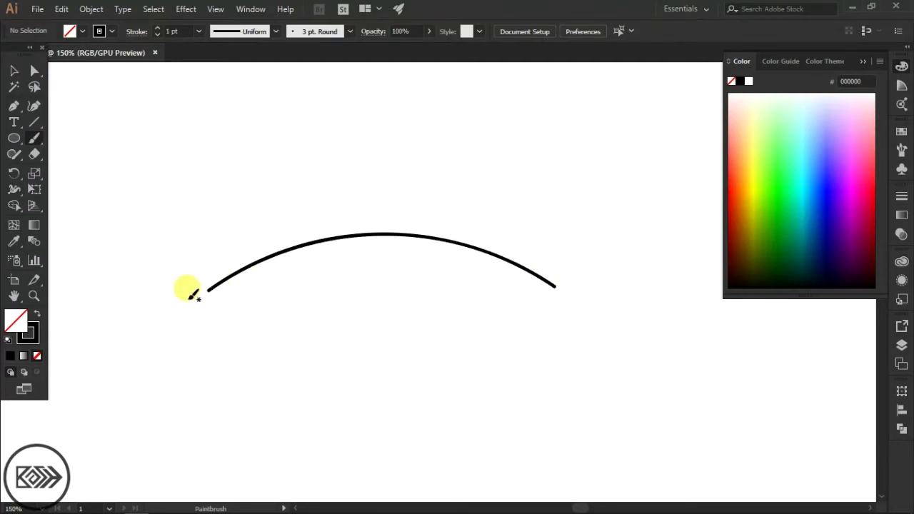
mouse_move(209, 289)
mouse_down()
mouse_move(239, 311)
mouse_move(298, 330)
mouse_move(375, 335)
mouse_move(468, 317)
mouse_move(556, 284)
mouse_up()
key(ctrl+equal)
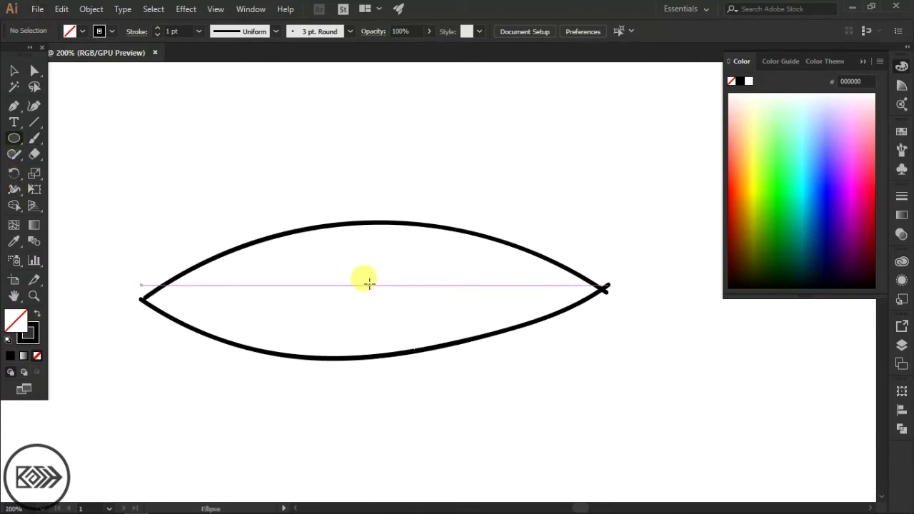
Step: Draw a circle in the middle of the eye that overlaps both lids, and give it a black fill without a stroke
drag(361, 285, 430, 384)
click(14, 71)
click(36, 317)
drag(388, 300, 397, 304)
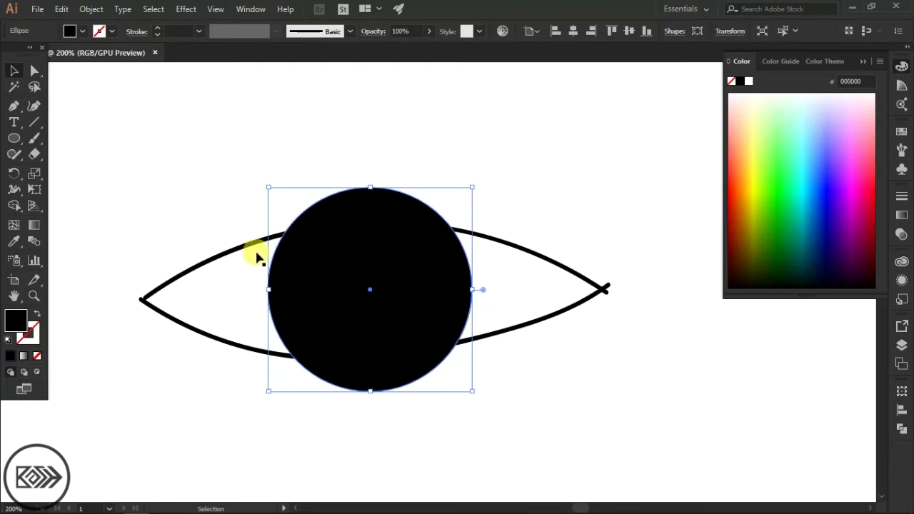
Step: Select the circle with both eye curves and use Shape Builder to remove the circle parts above and below the lids
shift+click(499, 334)
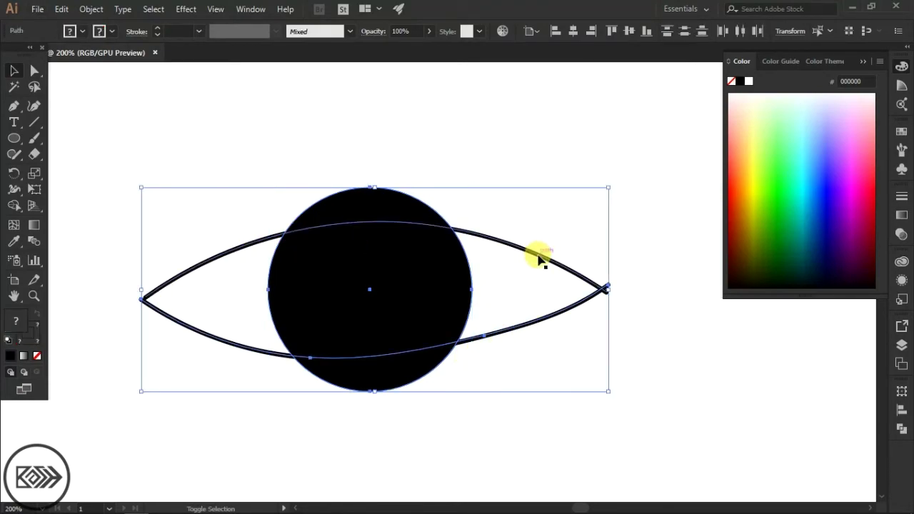
click(14, 207)
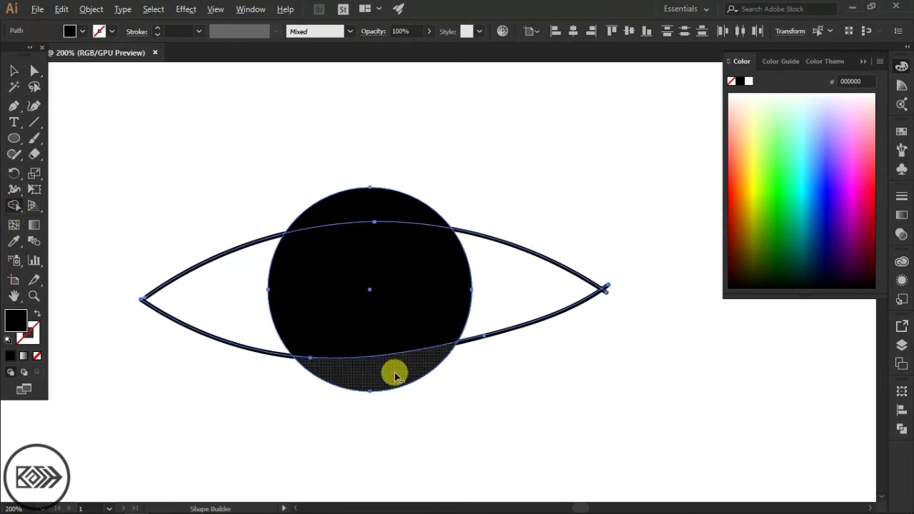
alt+click(395, 373)
alt+click(355, 206)
click(14, 70)
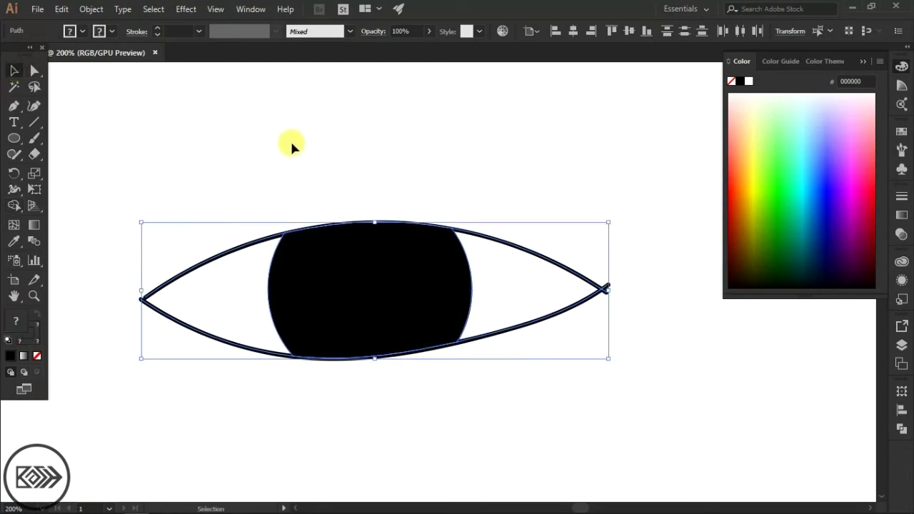
click(292, 143)
Step: Delete the whole eye drawing from the artboard
scroll(484, 285, down, 1)
scroll(520, 331, down, 2)
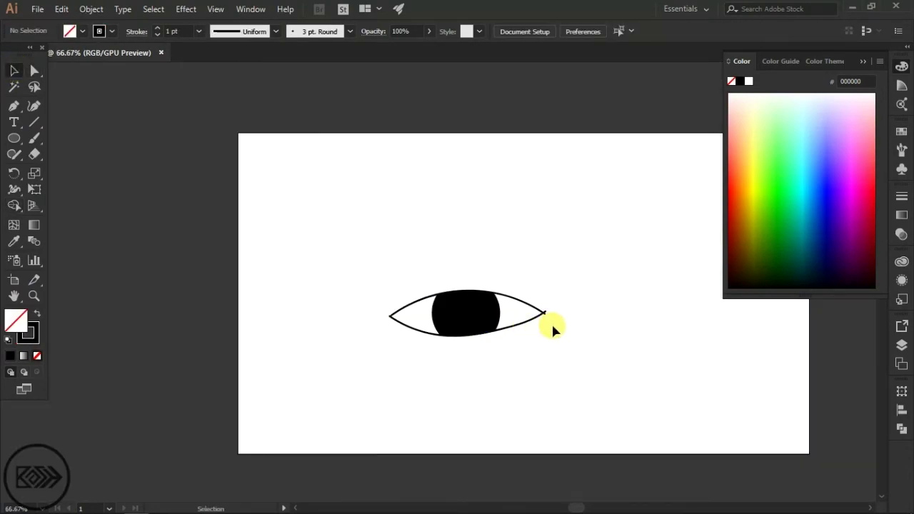
drag(576, 341, 490, 290)
key(Delete)
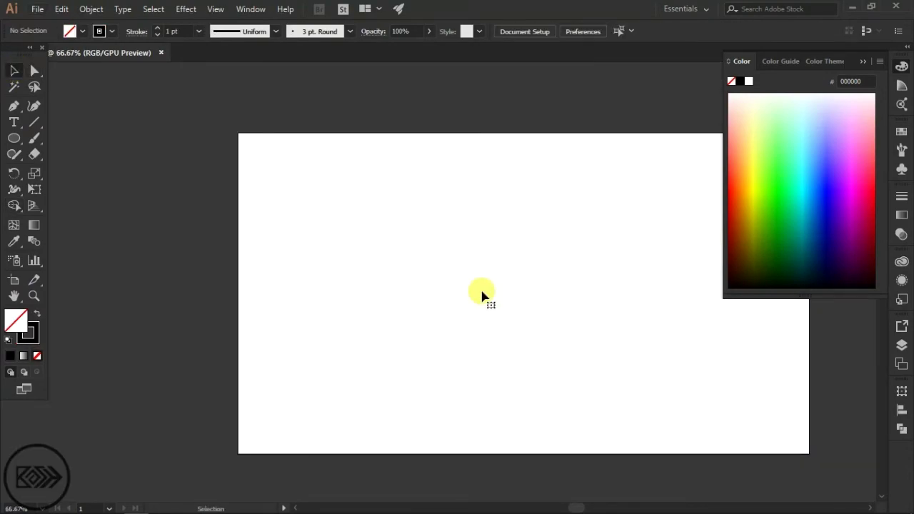
Step: Show the tools grouped with the Shape Builder tool
scroll(482, 295, right, 3)
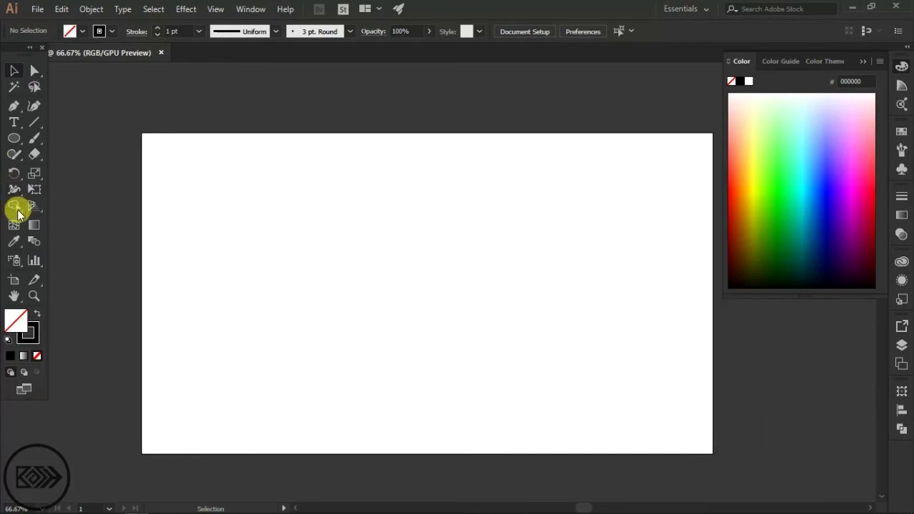
click(20, 215)
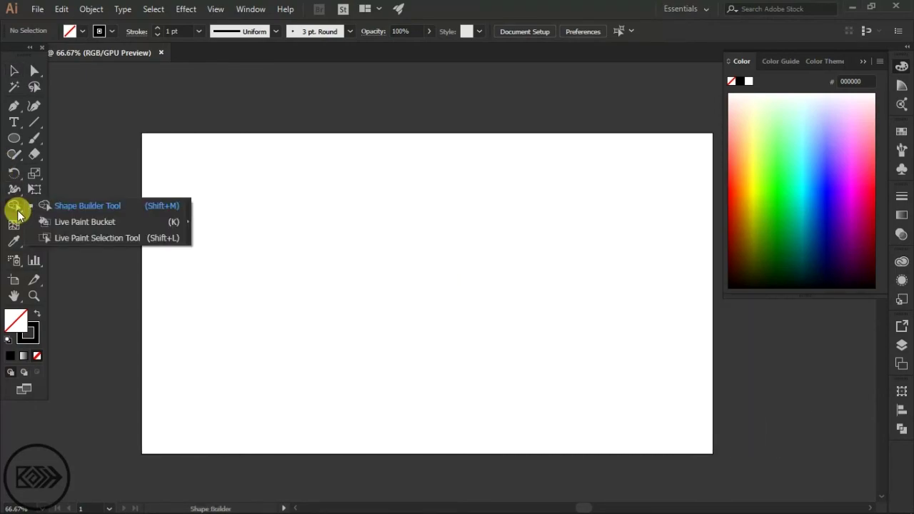